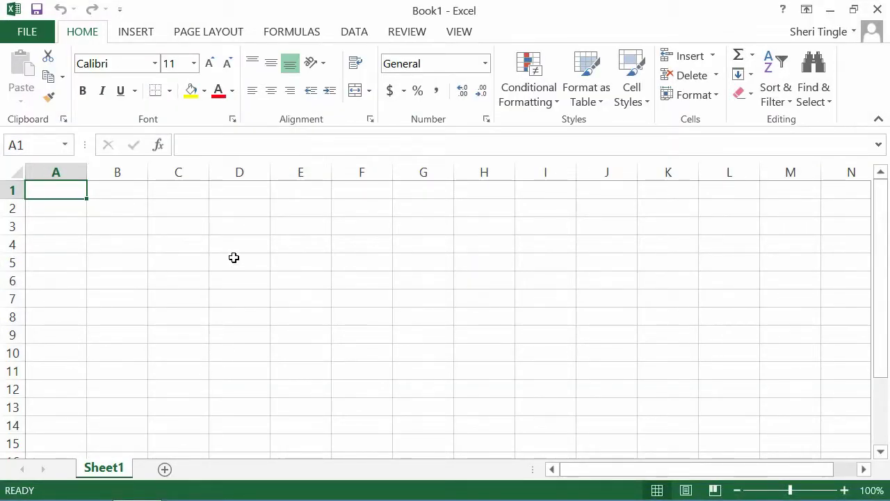
Fill cell A1 with yellow.
left_click(191, 92)
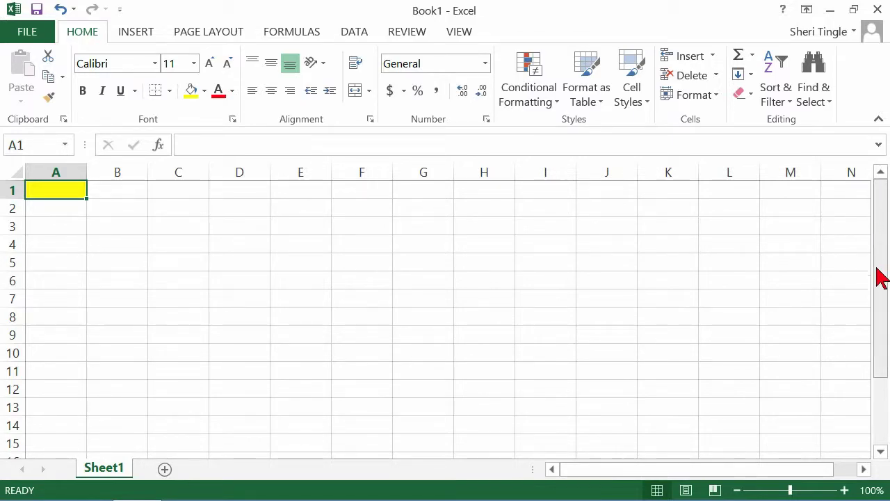
Browse the worksheet's rows vertically, returning to row 1 between passes and ending with row 66 as the first visible row.
left_click_drag(882, 309, 889, 279)
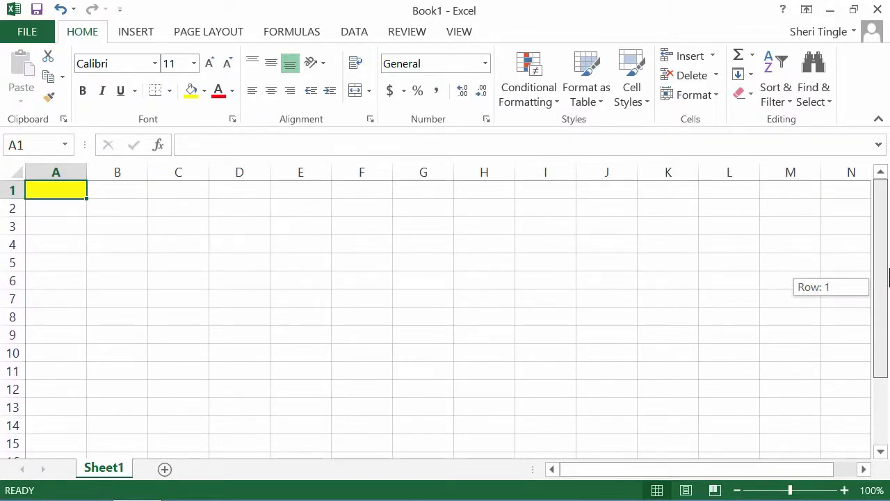
left_click_drag(889, 279, 889, 415)
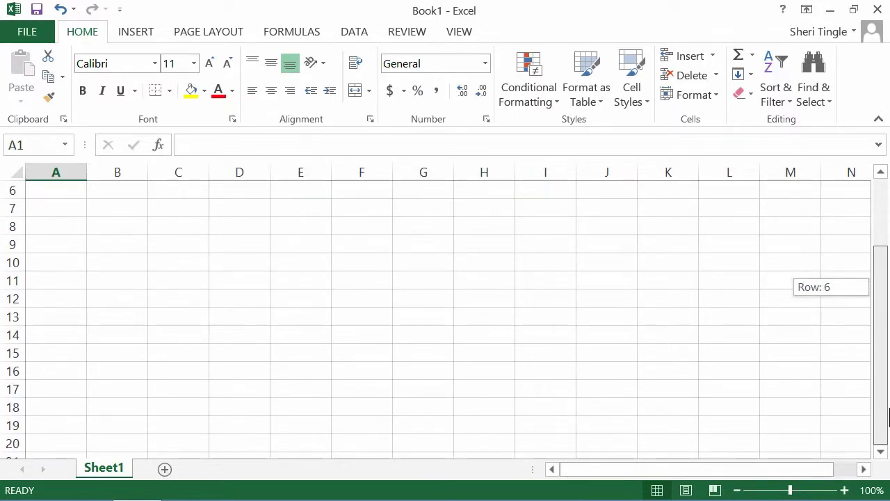
left_click_drag(889, 416, 888, 315)
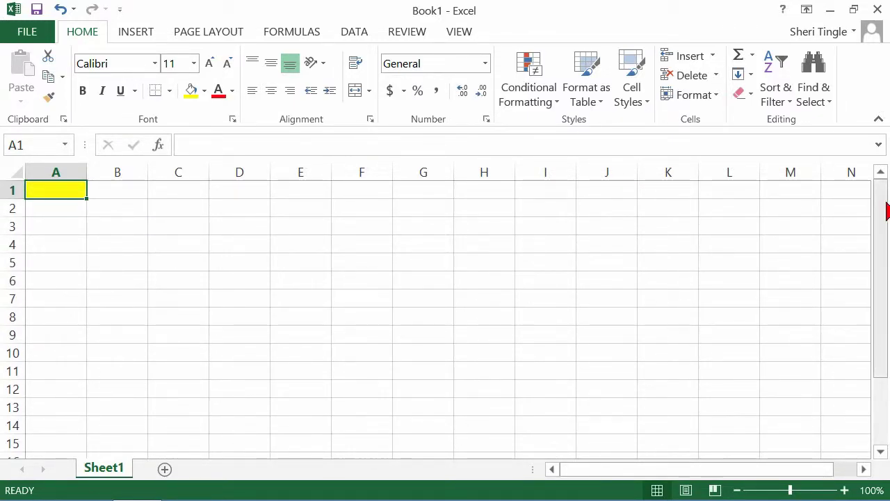
mouse_move(884, 217)
left_mouse_down()
mouse_move(888, 311)
mouse_move(888, 206)
left_mouse_up()
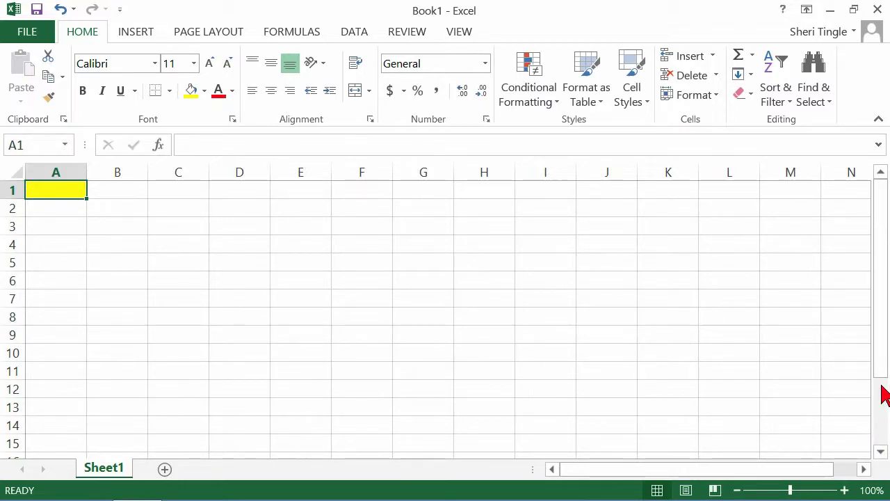
left_click(885, 434)
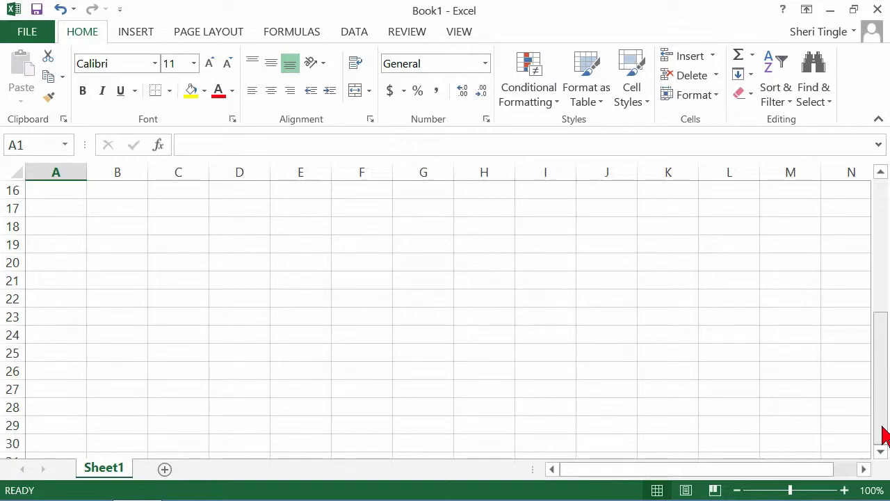
left_click(880, 192)
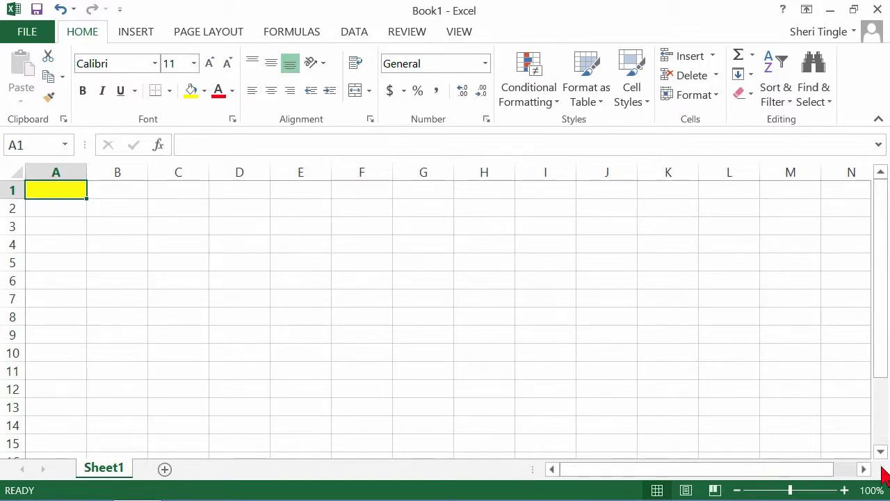
left_click(882, 451)
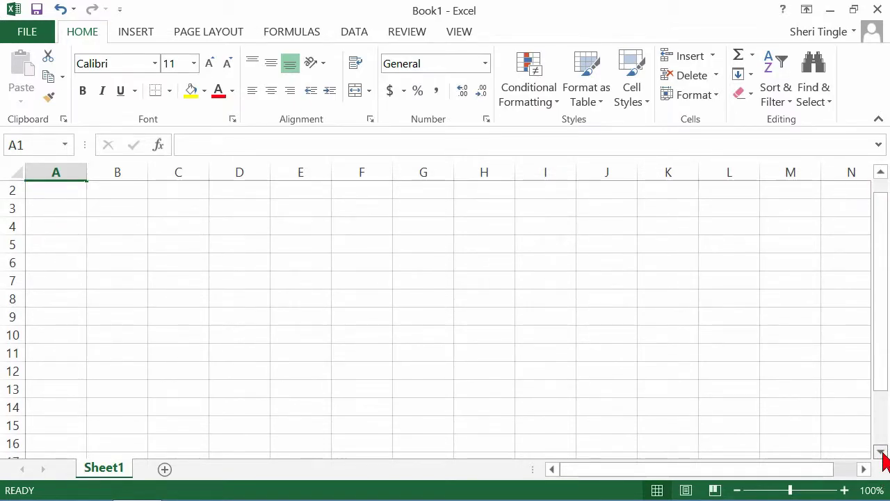
left_click_drag(881, 452, 882, 452)
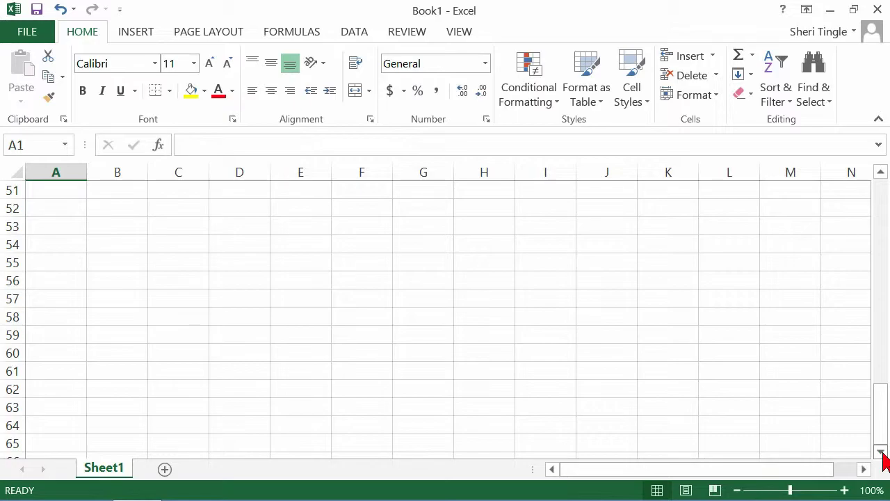
left_click_drag(881, 452, 881, 452)
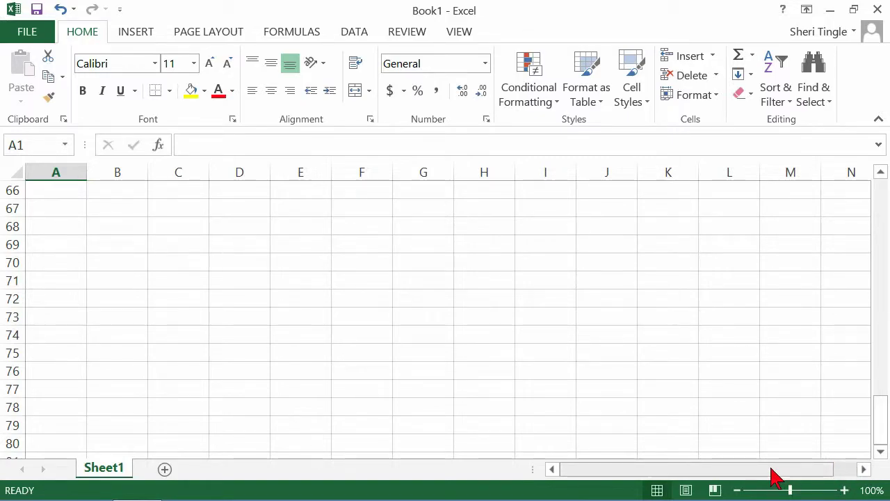
Resize the horizontal scroll bar, making it shorter first and finally much longer than it was originally.
left_click_drag(775, 476, 748, 487)
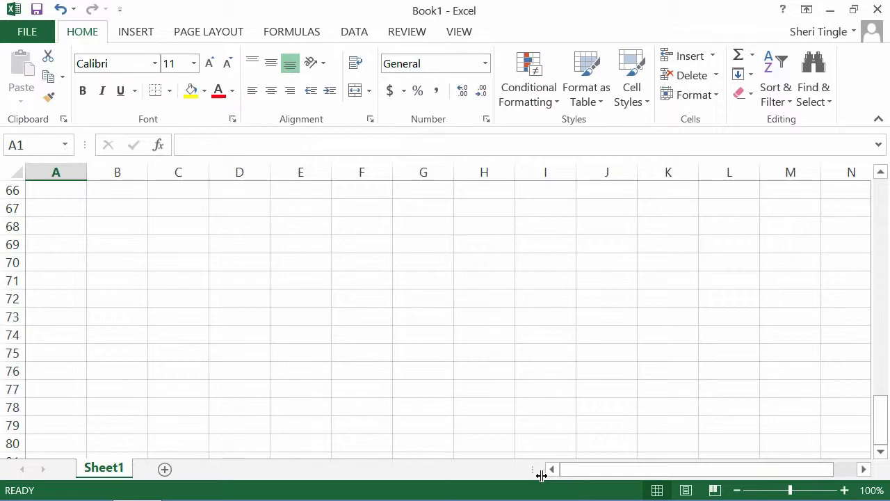
left_click_drag(541, 476, 669, 469)
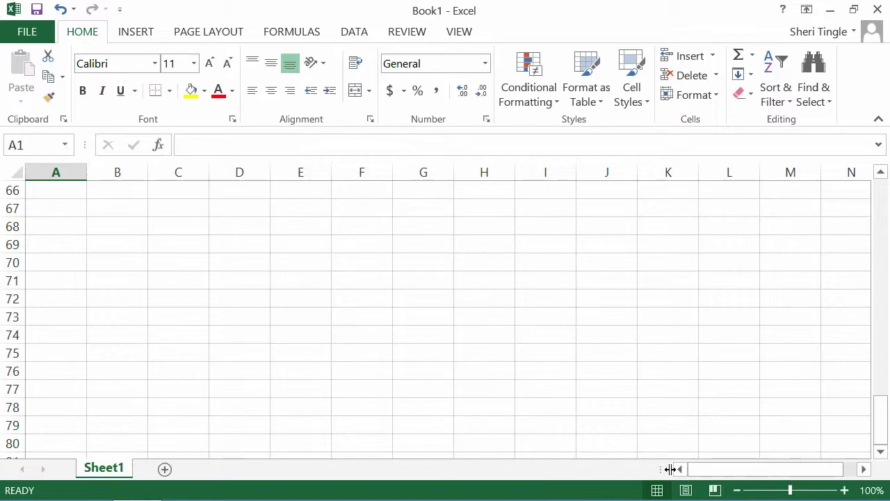
left_click_drag(670, 469, 343, 469)
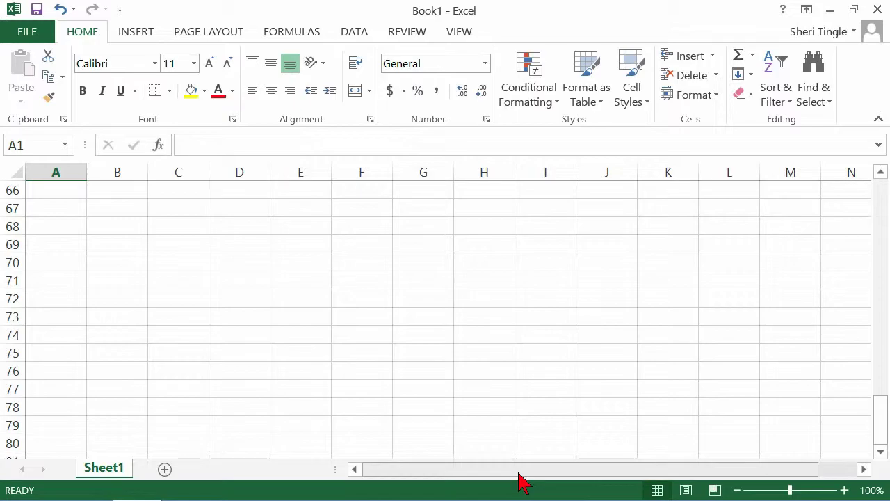
left_click_drag(518, 473, 458, 475)
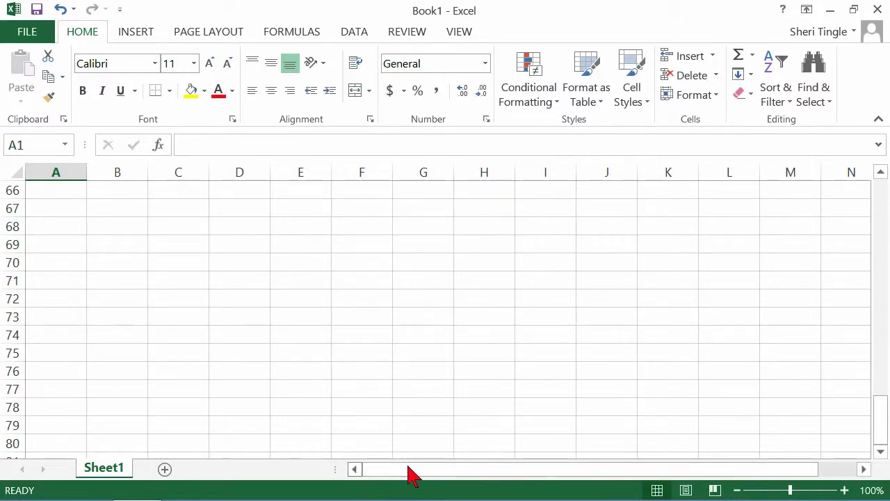
Browse across the worksheet's columns to column AJ and return to cell A1.
left_click(865, 470)
left_click_drag(865, 471, 865, 471)
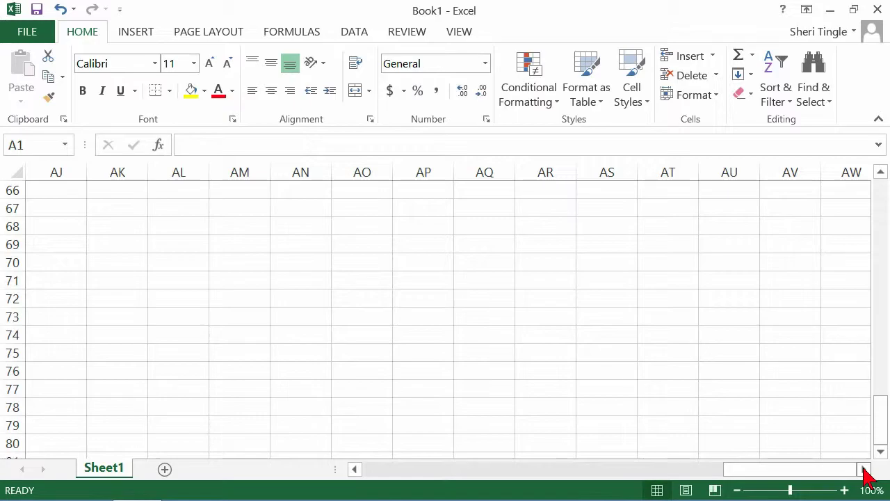
key("ctrl+Home")
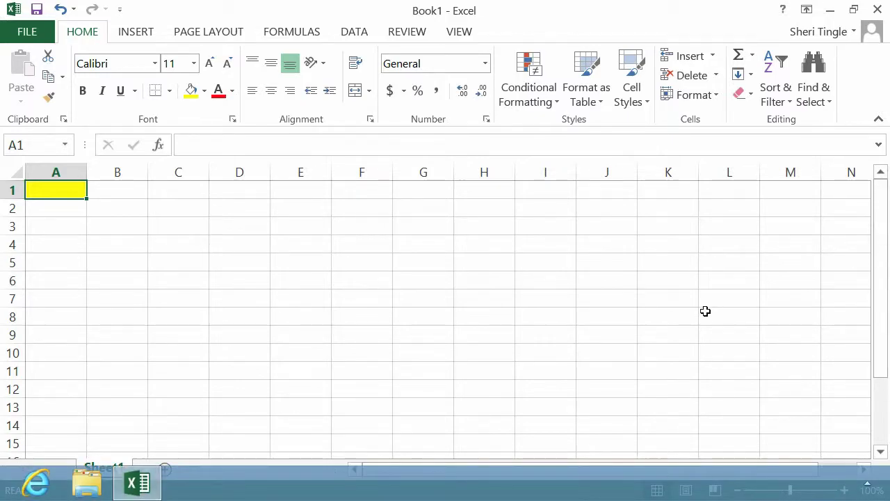
Enter "test" in cell I9 and select cell F6.
left_click(532, 338)
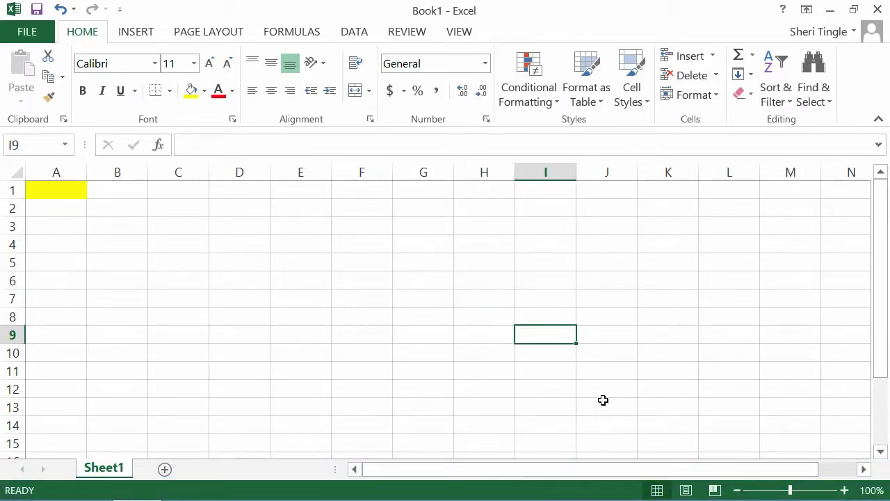
type("test")
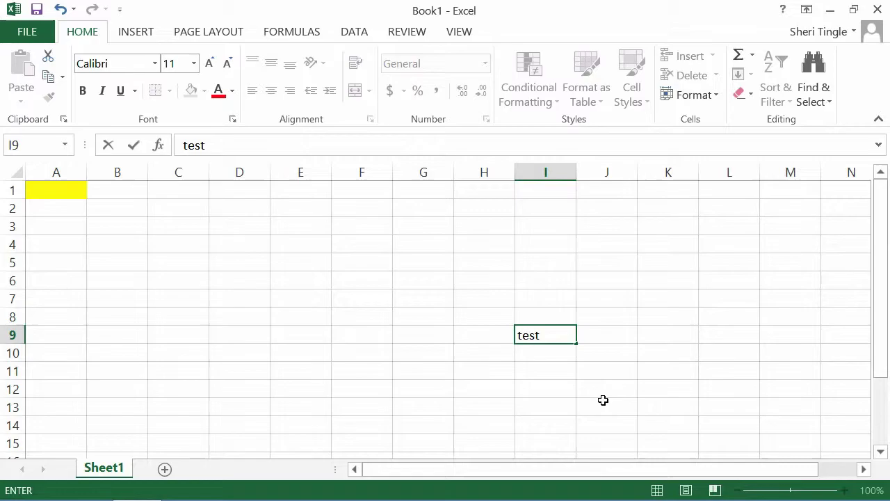
left_click(391, 281)
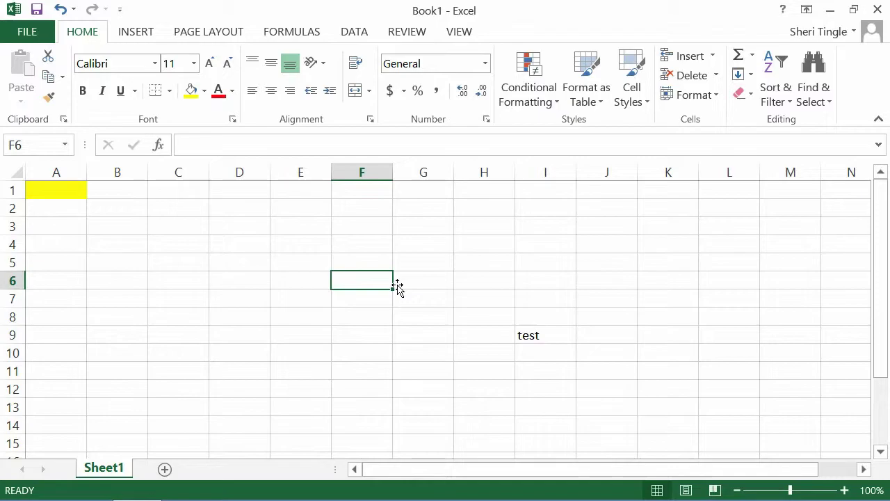
Move the active cell one cell at a time across and down the sheet from F6.
key("Right")
key("Right")
key("Right")
key("Down")
key("Down")
key("Down")
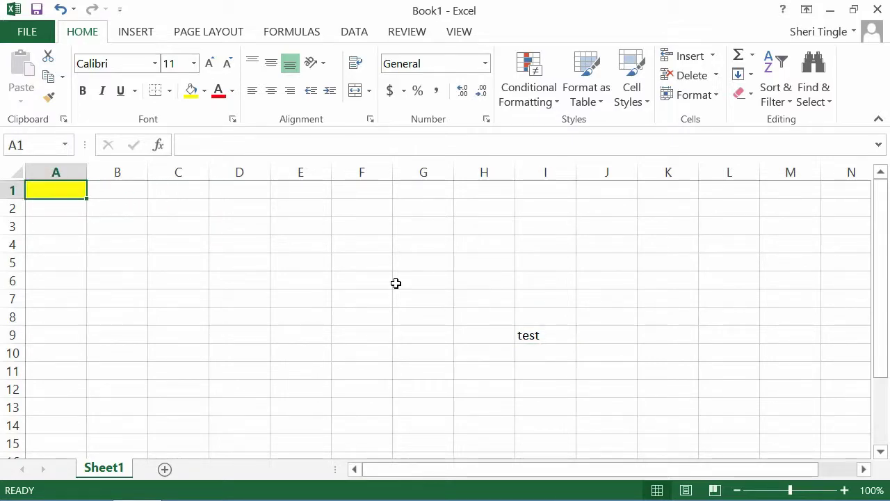
Jump to cell A1 and from there to the worksheet's last used cell, I9.
key("ctrl+Home")
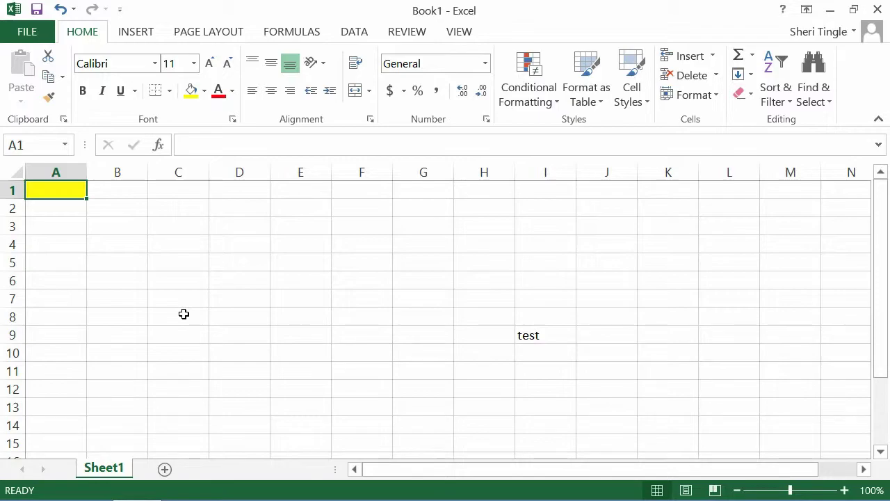
key("ctrl+End")
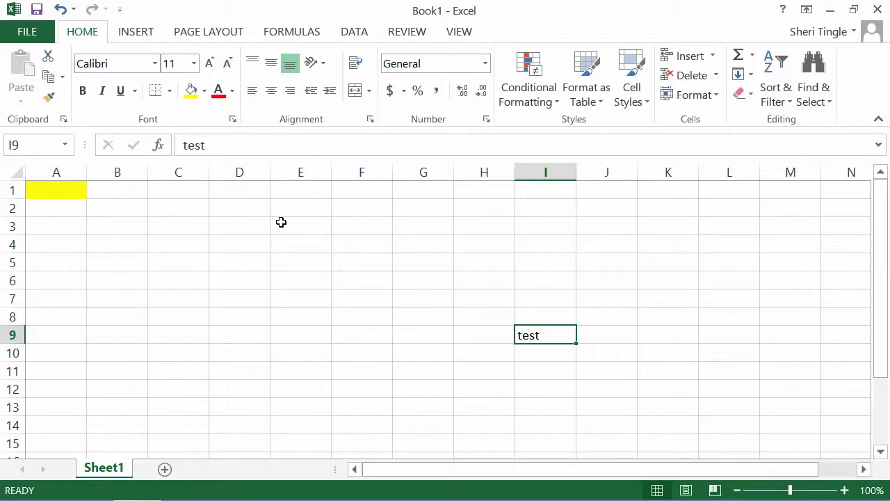
Go directly to cell Z100 by its cell reference and fill it with yellow.
left_click(36, 147)
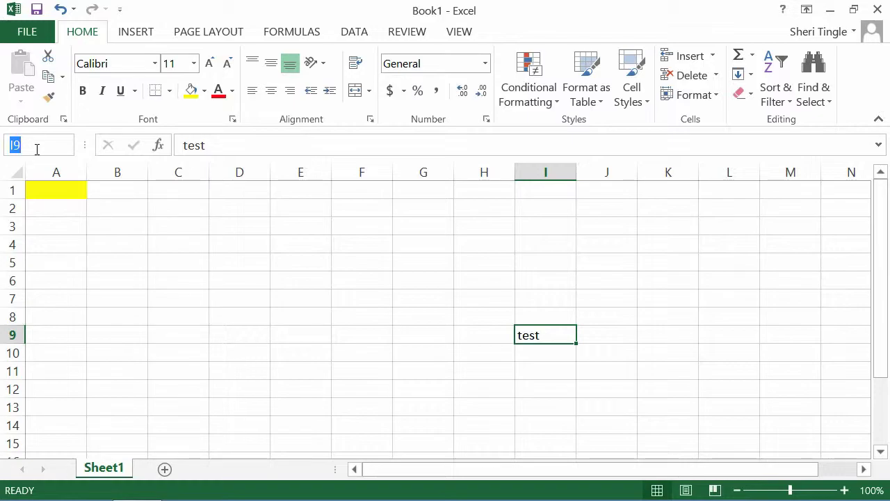
type("z100")
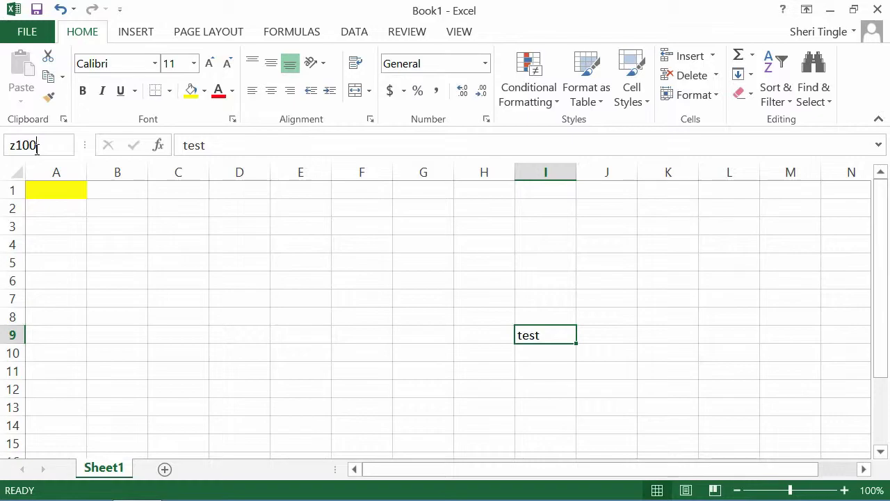
key("Escape")
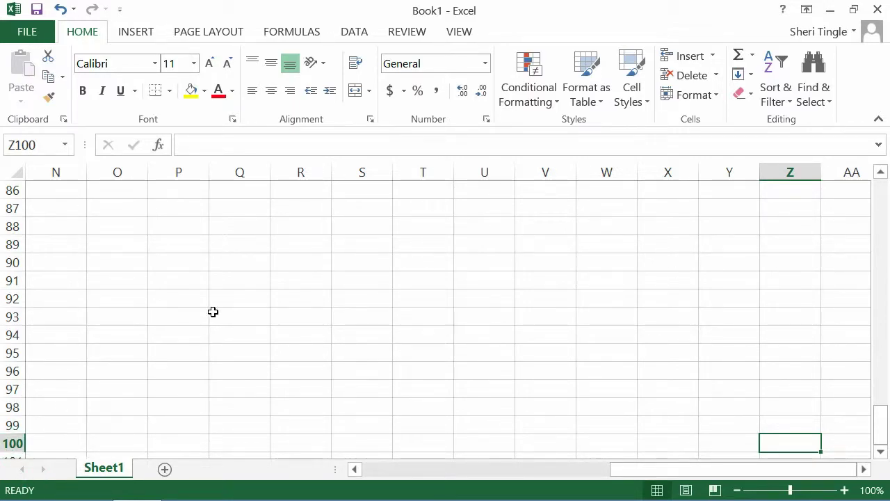
left_click(190, 91)
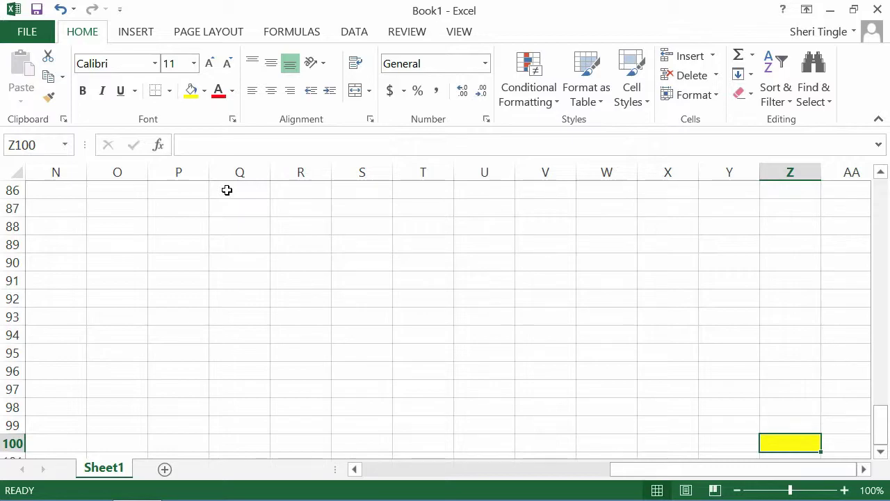
Return to cell A1 and jump back to the last used cell, Z100.
key("ctrl+Home")
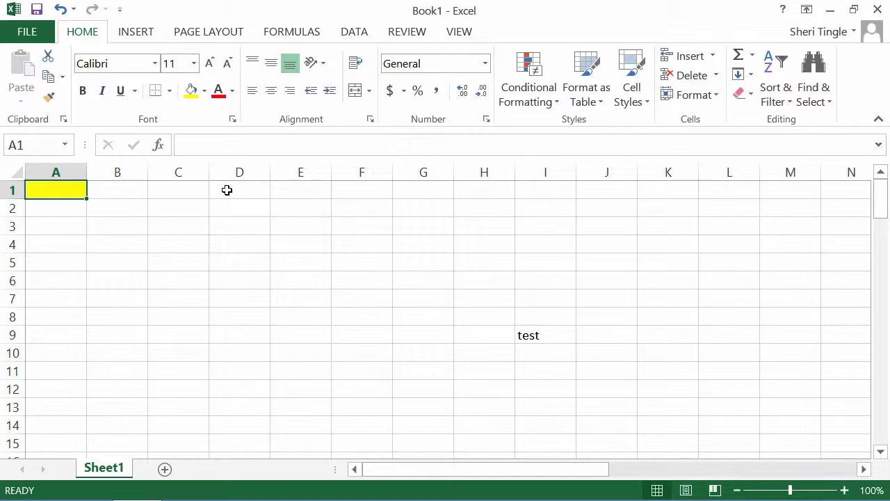
key("ctrl+End")
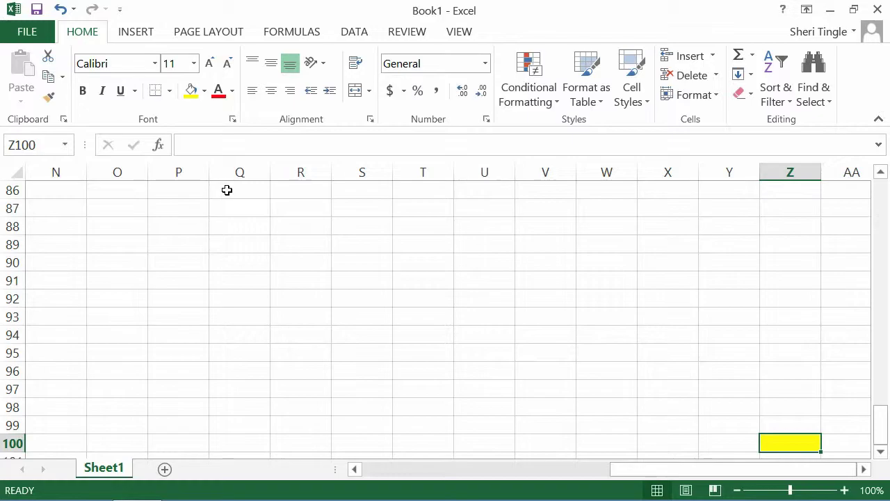
Move the active cell up column Z from Z100 to Z1, one row at a time.
key("Up")
key("Up")
key("Up")
key("Up")
key("Up")
key("Up")
key("Up")
key("Up")
key("Up")
key("Up")
key("Up")
key("Up")
key("Up")
key("Up")
key("Up")
key("Up")
key("Up")
key("Up")
key("Up")
key("Up")
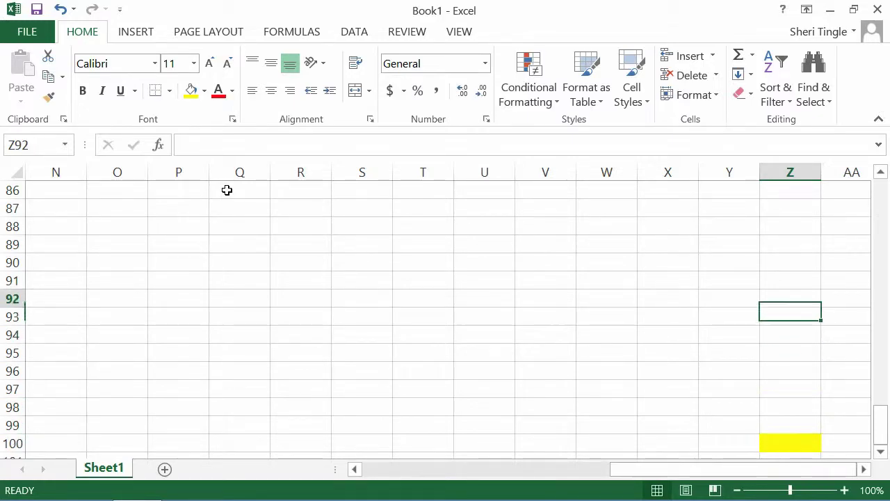
key("Up")
key("Up")
key("Up")
key("Up")
key("Up")
key("Up")
key("Up")
key("Up")
key("Up")
key("Up")
key("Up")
key("Up")
key("Up")
key("Up")
key("Up")
key("Up")
key("Up")
key("Up")
key("Up")
key("Up")
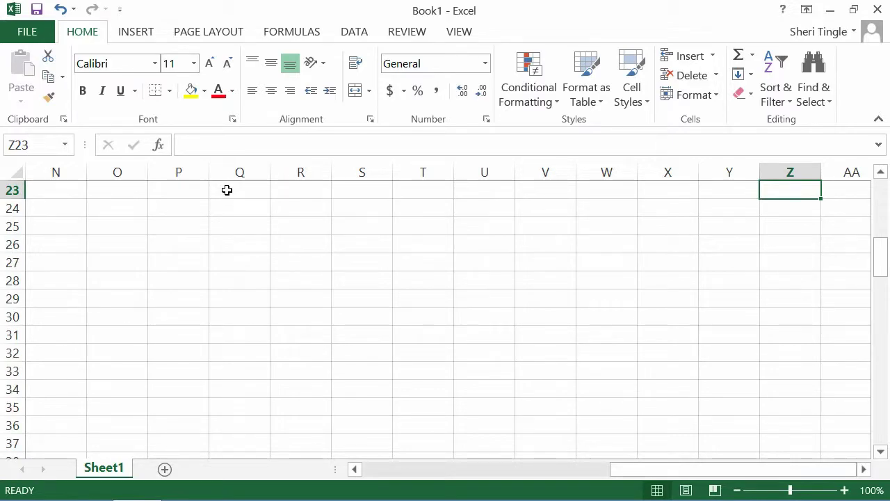
key("Up")
key("Up")
key("Up")
key("Up")
key("Up")
key("Up")
key("Up")
key("Up")
key("Up")
key("Up")
key("Up")
key("Up")
key("Up")
key("Up")
key("Up")
key("Up")
key("Up")
key("Up")
key("Up")
key("Up")
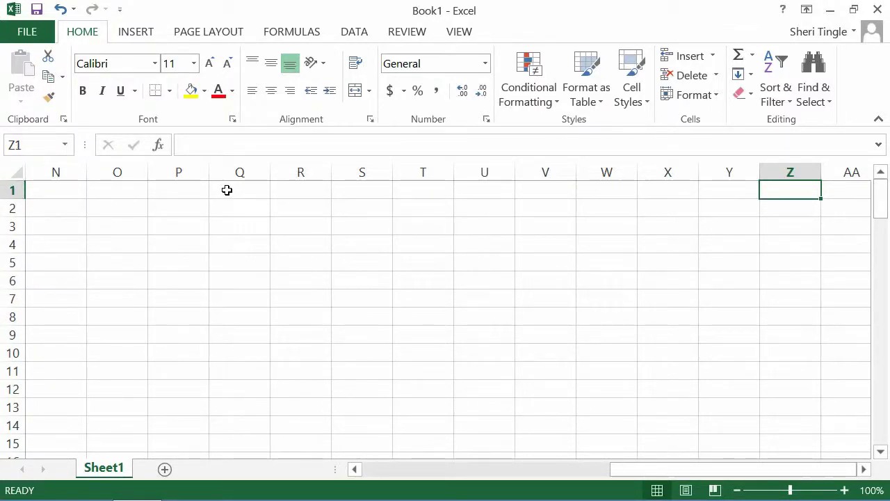
Move the active cell along row 1 from Z1 back to A1, one column at a time.
key("Left")
key("Left")
key("Left")
key("Left")
key("Left")
key("Left")
key("Left")
key("Left")
key("Left")
key("Left")
key("Left")
key("Left")
key("Left")
key("Left")
key("Left")
key("Left")
key("Left")
key("Left")
key("Left")
key("Left")
key("Left")
key("Left")
key("Left")
key("Left")
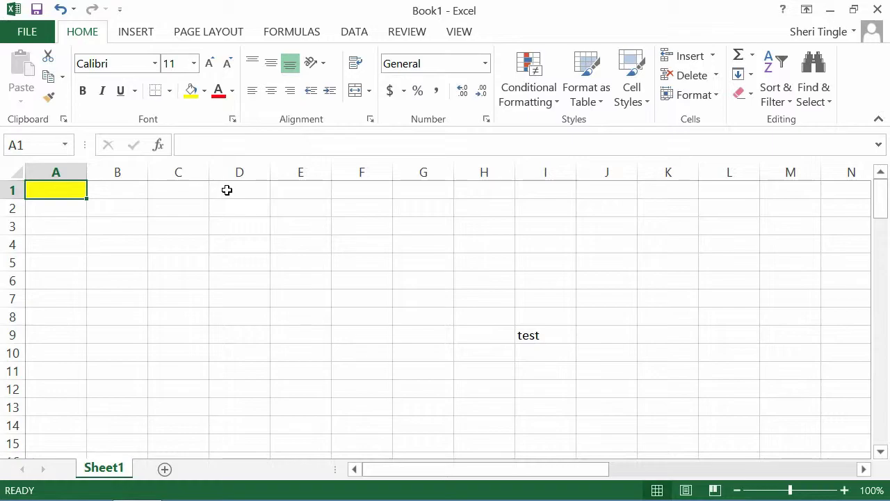
Move the active cell down column A to A13 and back up the column.
key("Down")
key("Down")
key("Down")
key("Down")
key("Down")
key("Down")
key("Down")
key("Down")
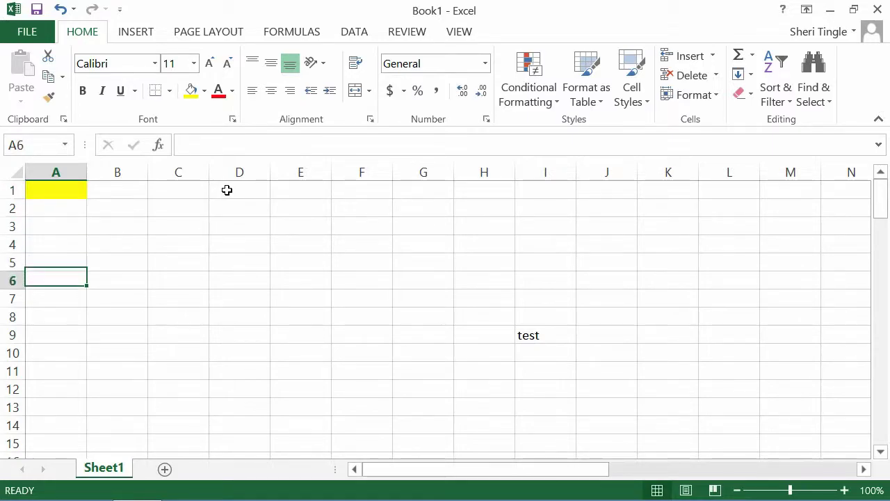
key("Down")
key("Down")
key("Down")
key("Down")
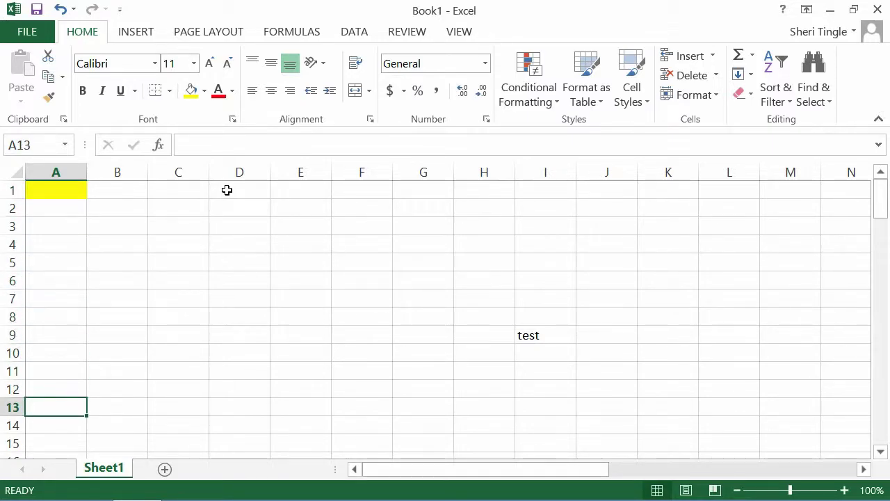
key("Up")
key("Up")
key("Up")
key("Up")
key("Up")
key("Up")
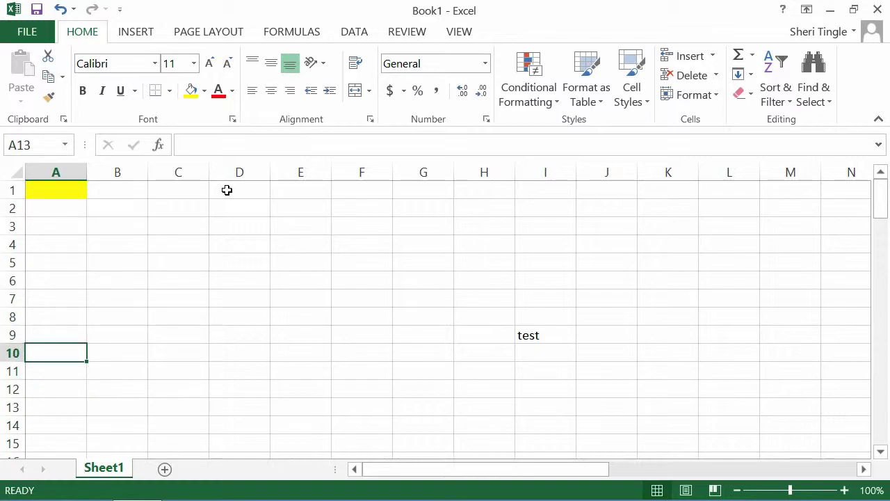
Move the active cell up column A to A1, one row at a time.
key("Up")
key("Up")
key("Up")
key("Up")
key("Up")
key("Up")
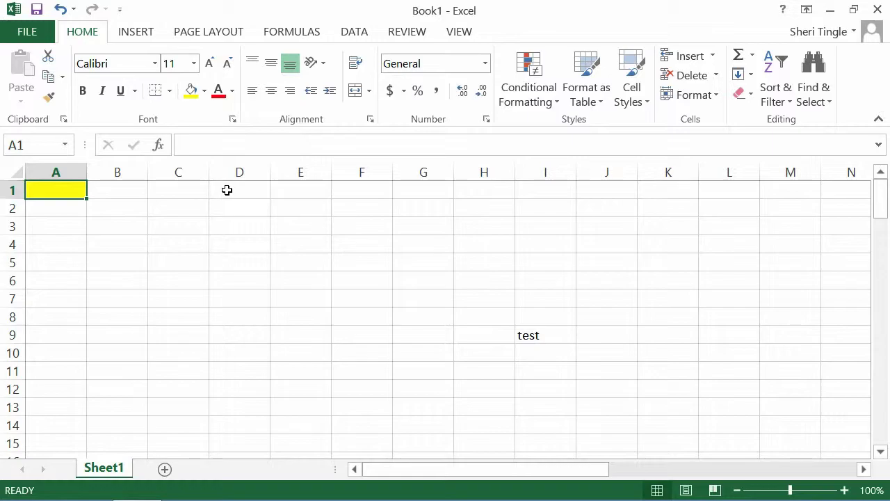
Move the active cell along row 1 from A1 to J1, one column at a time.
key("Right")
key("Right")
key("Right")
key("Right")
key("Right")
key("Right")
key("Right")
key("Right")
key("Right")
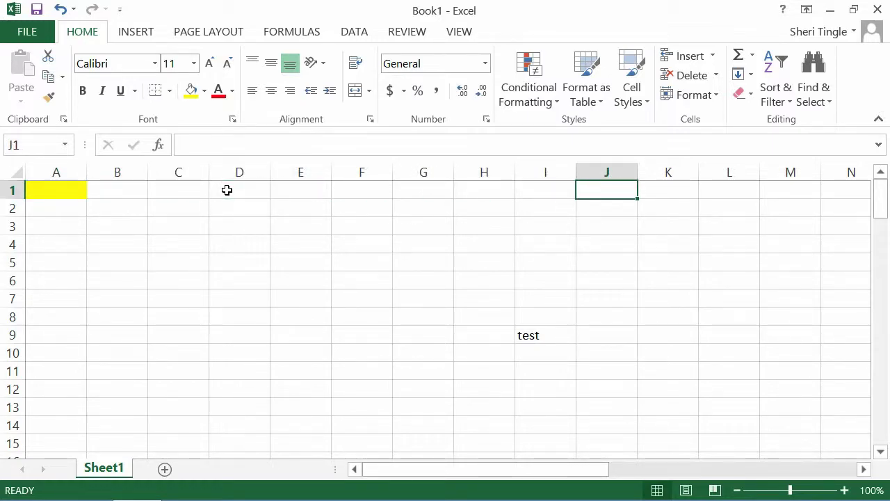
Move the active cell back along row 1 from J1 to A1, one column at a time.
key("Left")
key("Left")
key("Left")
key("Left")
key("Left")
key("Left")
key("Left")
key("Left")
key("Left")
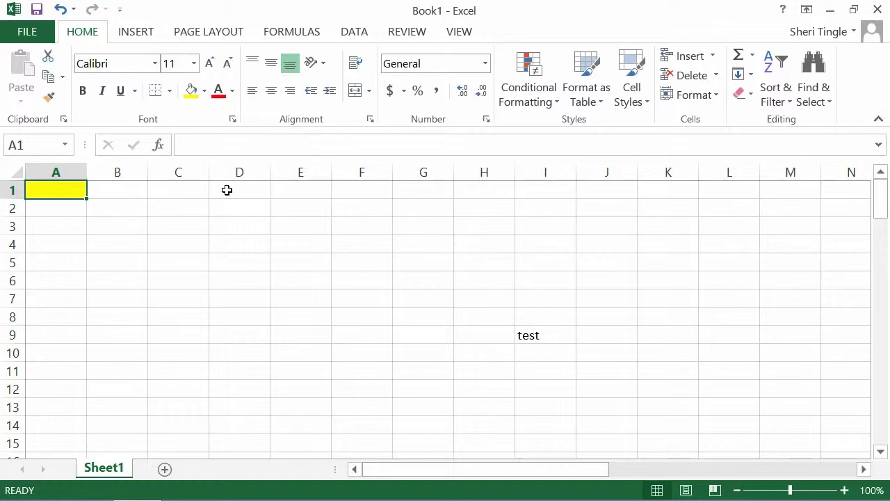
Move the active cell continuously along row 1 from A1 to BE1.
key("Right")
key("Right")
key("Right")
key("Right")
key("Right")
key("Right")
key("Right")
key("Right")
key("Right")
key("Right")
key("Right")
key("Right")
key("Right")
key("Right")
key("Right")
key("Right")
key("Right")
key("Right")
key("Right")
key("Right")
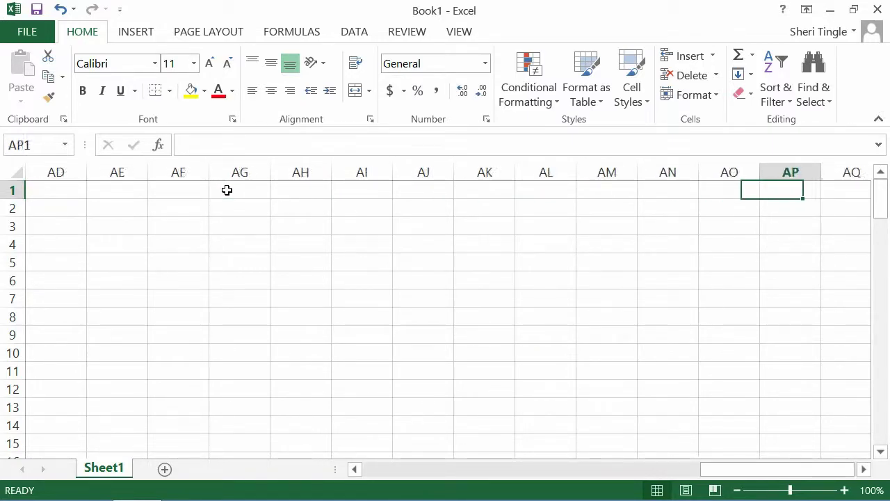
key("Right")
key("Right")
key("Right")
key("Right")
key("Right")
key("Right")
key("Right")
key("Right")
key("Right")
key("Right")
key("Right")
key("Right")
key("Right")
key("Right")
key("Right")
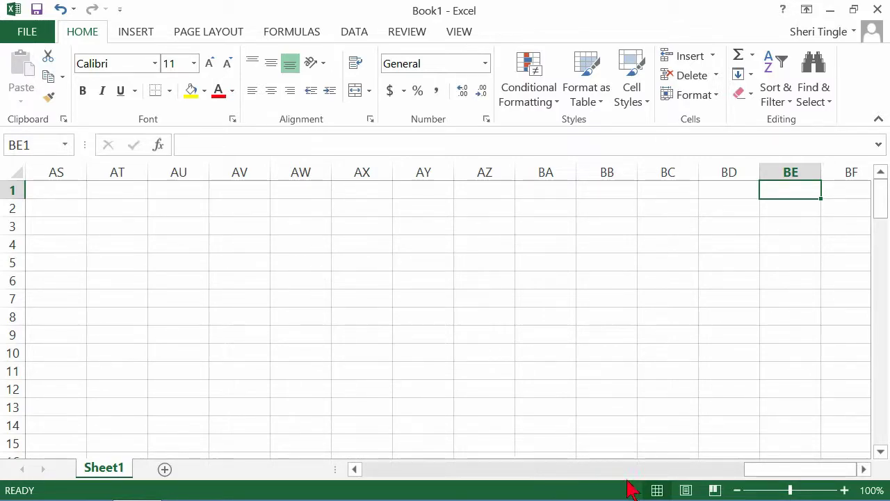
Select cell C2 and scroll the worksheet down past row 1100 and slightly back up without moving the active cell.
left_click_drag(759, 477, 380, 489)
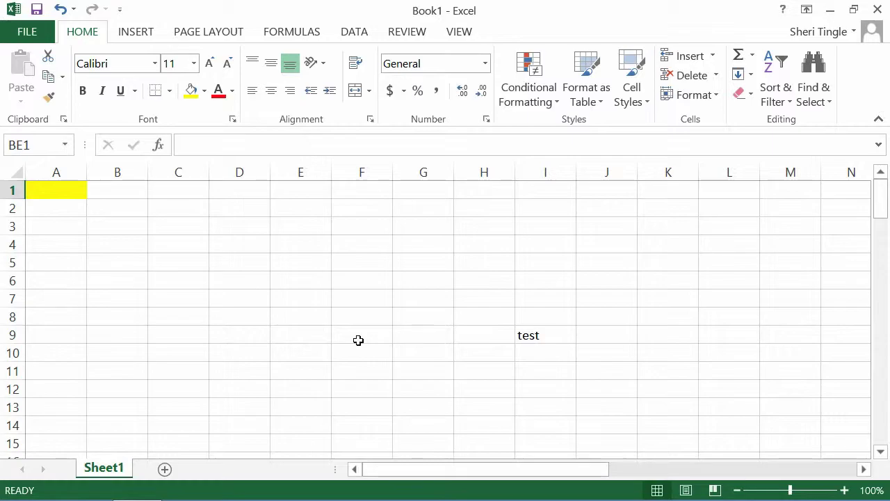
left_click(176, 205)
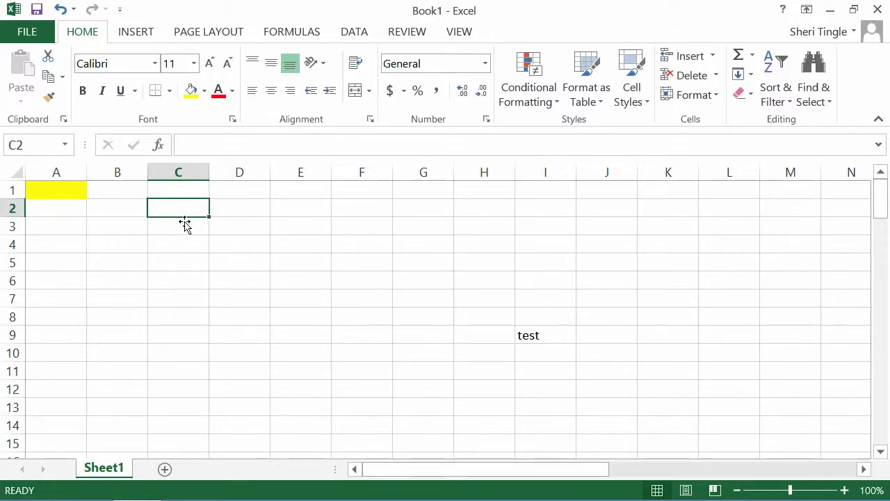
scroll(185, 223, "down", 20)
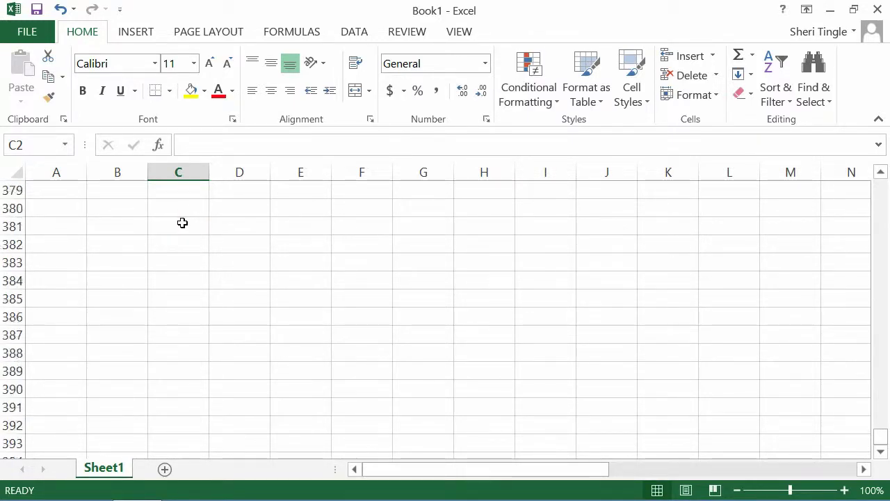
scroll(183, 223, "down", 20)
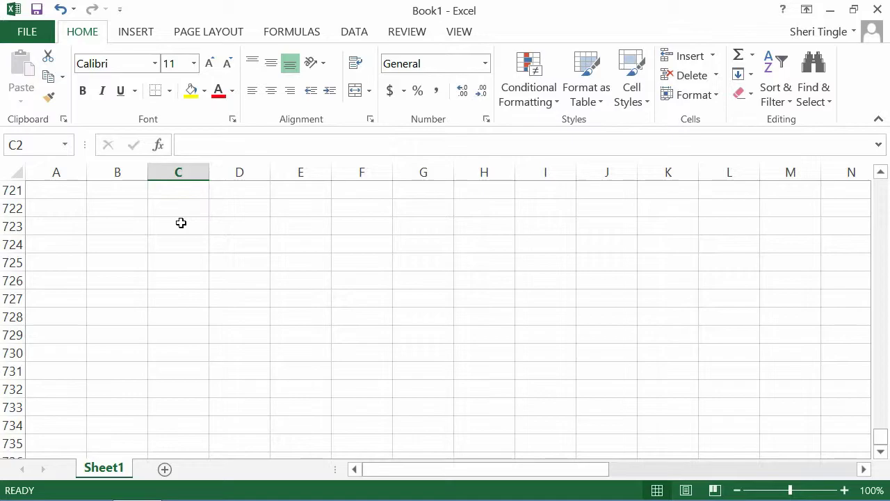
scroll(180, 222, "down", 20)
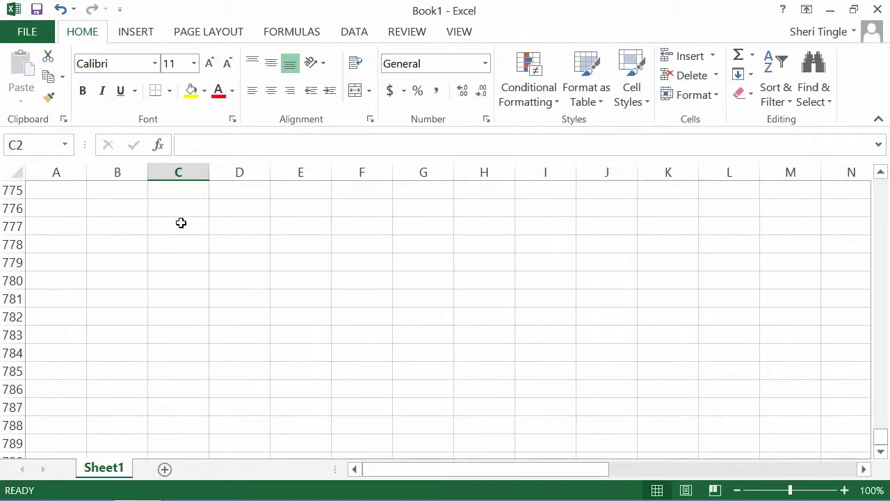
scroll(181, 223, "down", 20)
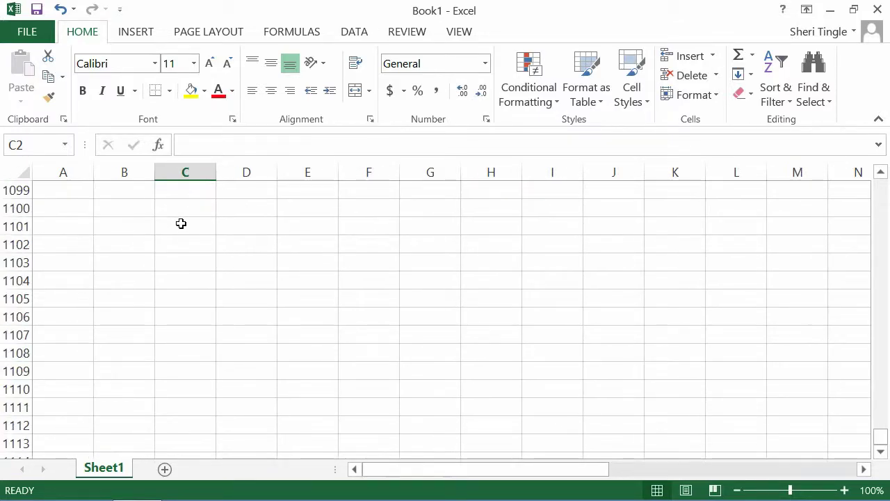
scroll(181, 223, "up", 20)
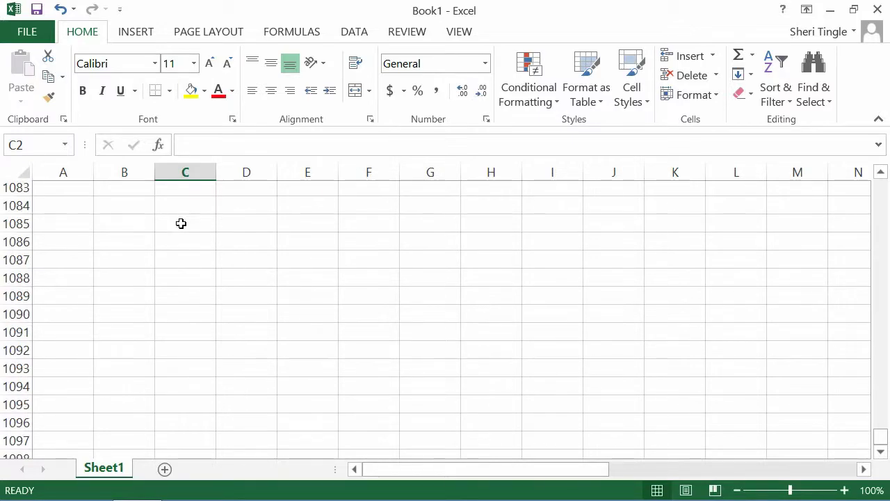
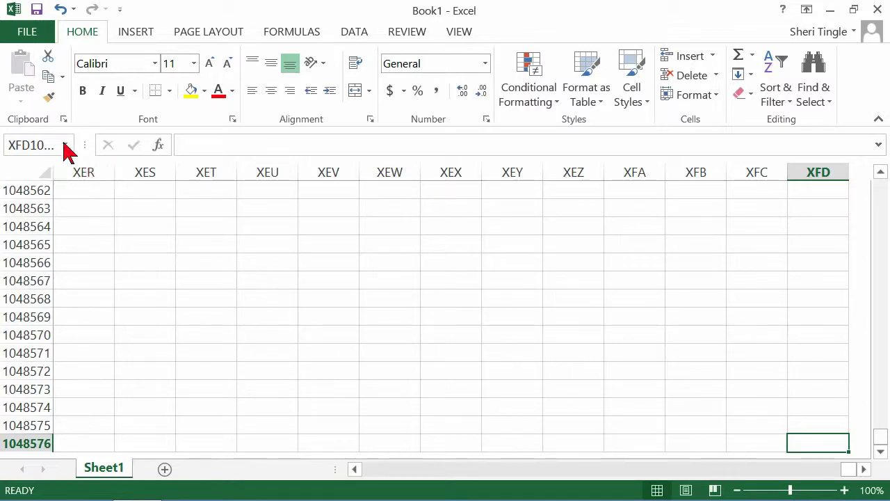
left_click(54, 147)
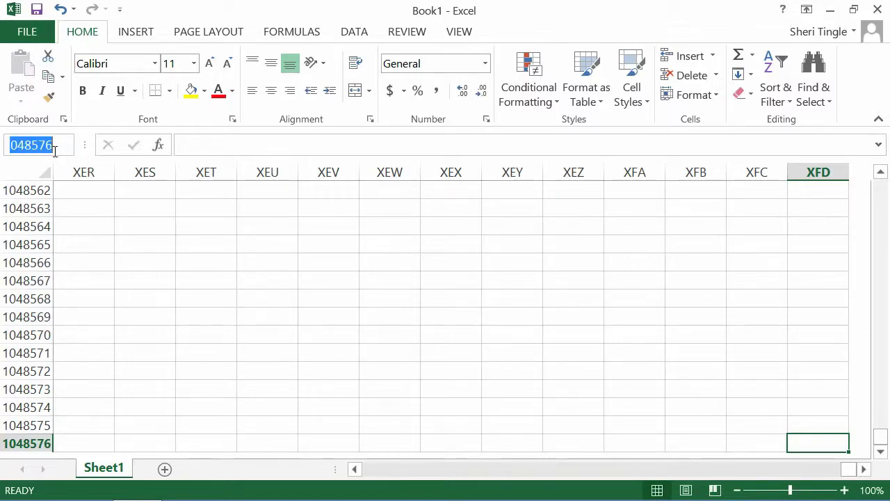
type("b12")
key("Escape")
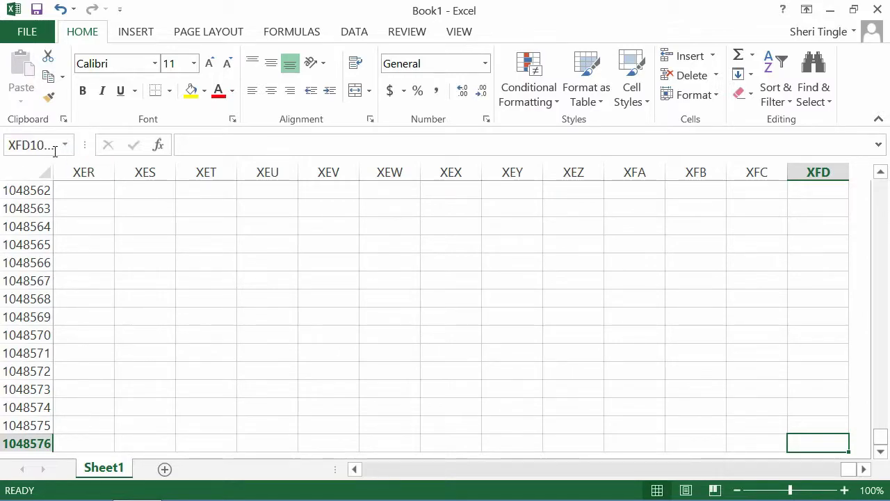
Jump directly to cell B12 by its cell reference and return to cell A1.
left_click(54, 147)
type("b12")
key("Return")
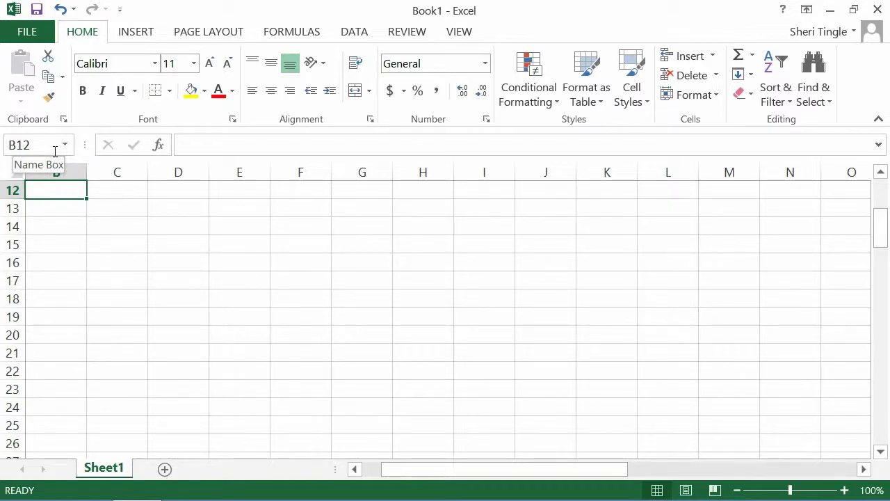
key("ctrl+Home")
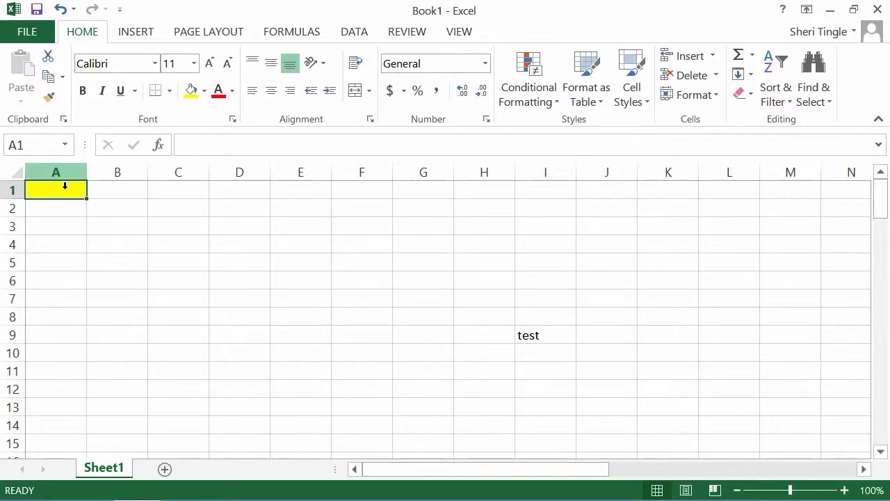
Select the entire worksheet, and open and close the list of named ranges.
left_click(17, 176)
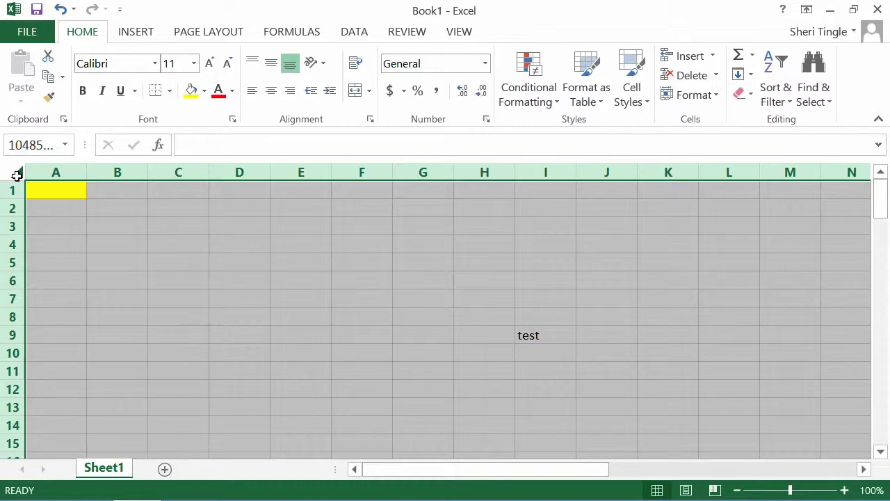
left_click(68, 147)
left_click(68, 148)
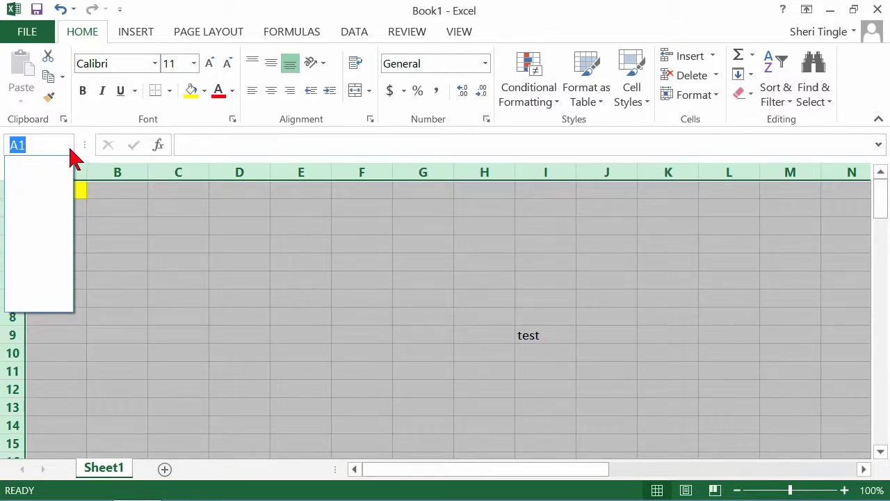
left_click(62, 153)
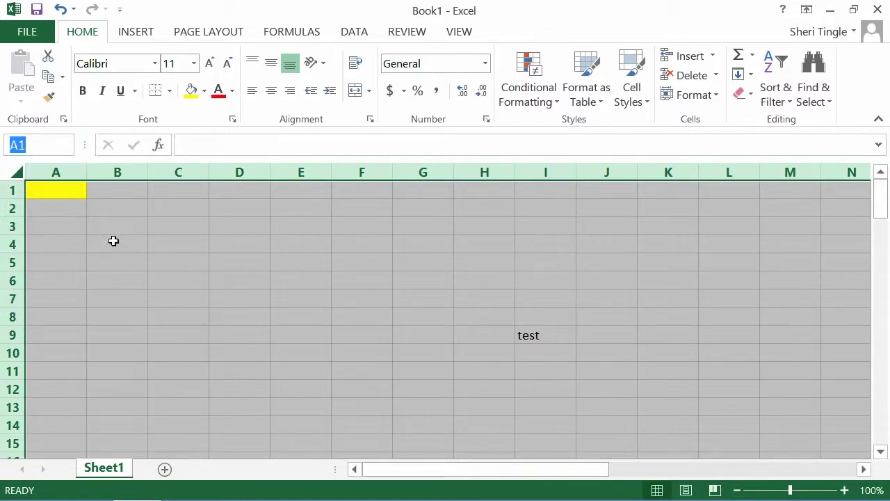
Select all cells of the worksheet again and clear the selection by returning to cell A1.
left_click(23, 176)
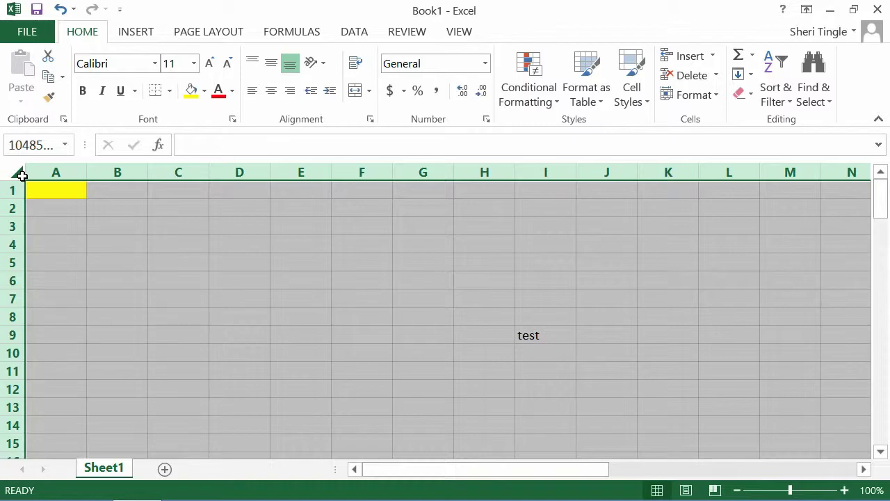
left_click(67, 193)
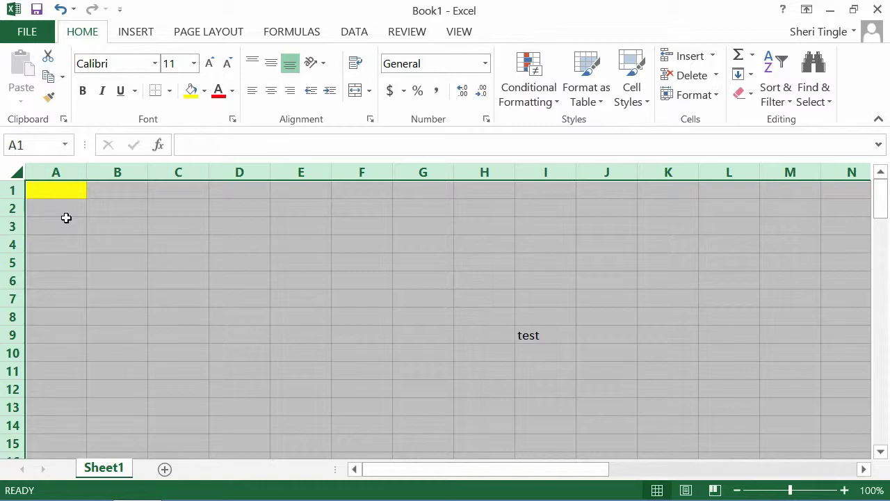
key("ctrl+Home")
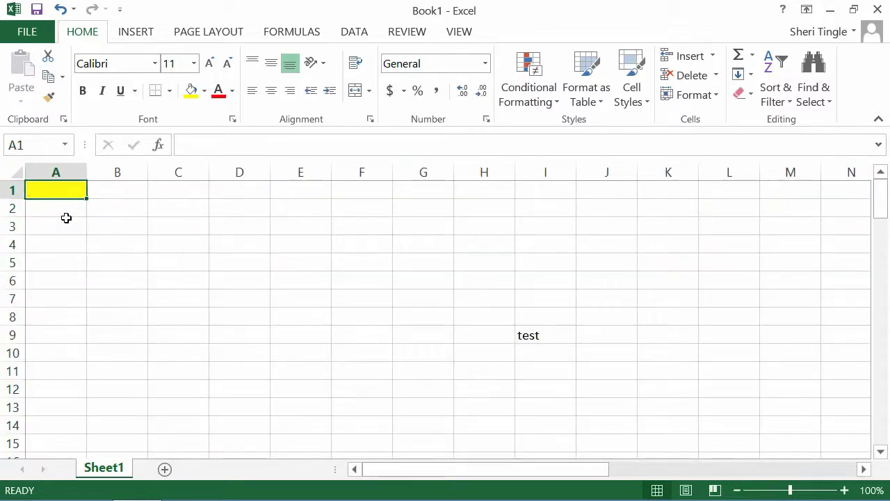